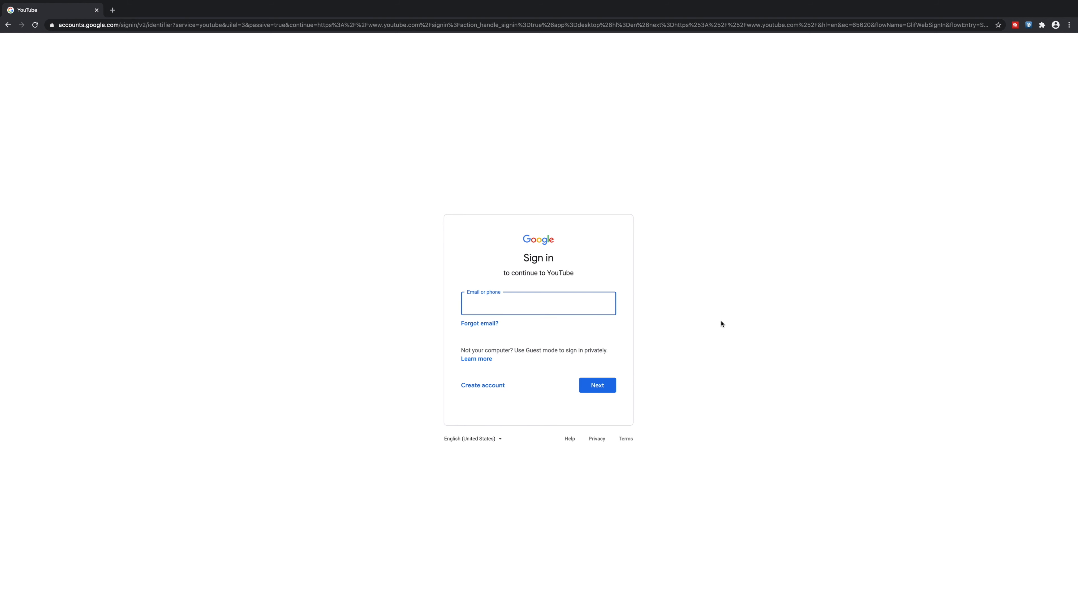
# - Choose Create account for myself, enter first and last name, a new Gmail username and password, and submit
pyautogui.click(481, 386)
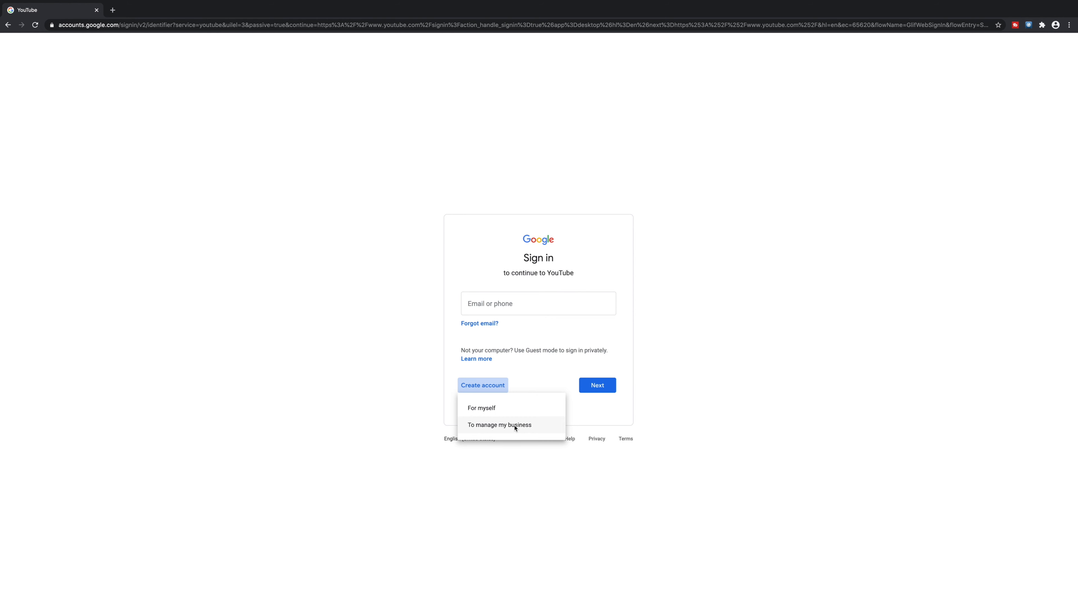
pyautogui.click(487, 410)
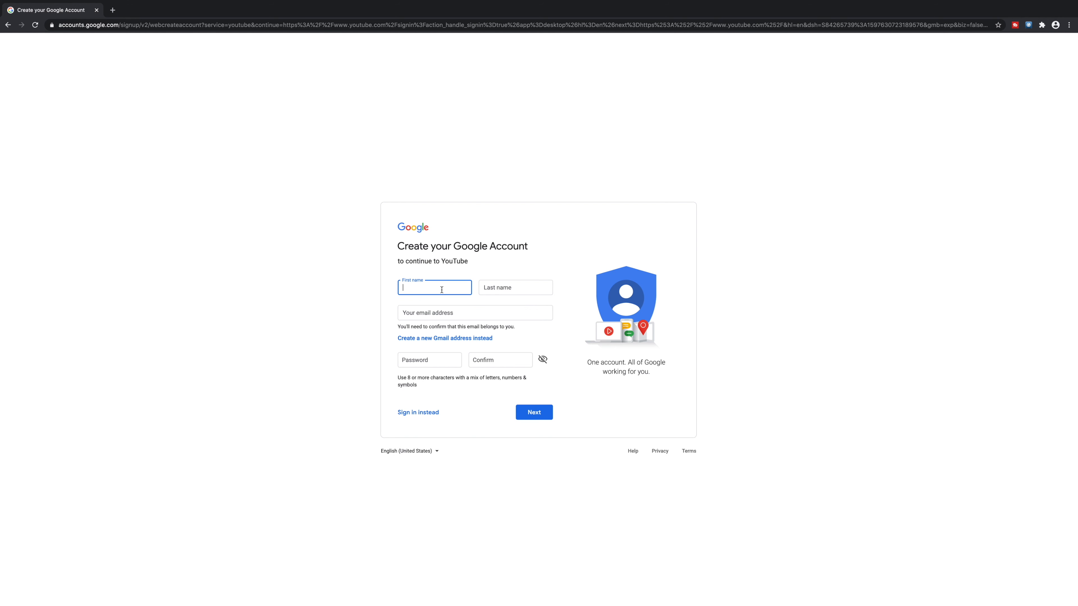
pyautogui.write('m')
pyautogui.click(509, 291)
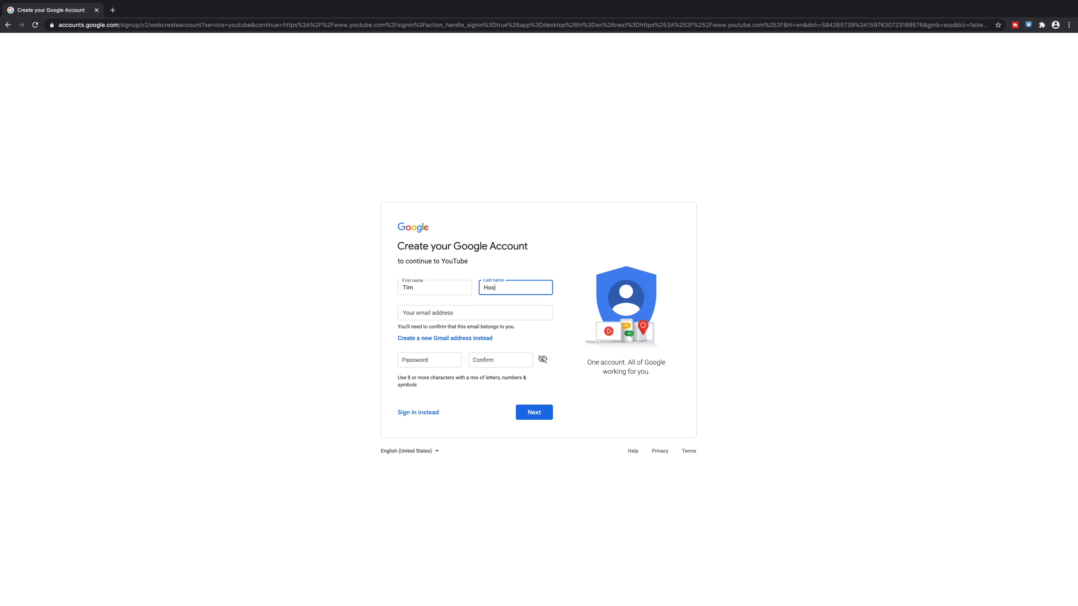
pyautogui.click(443, 311)
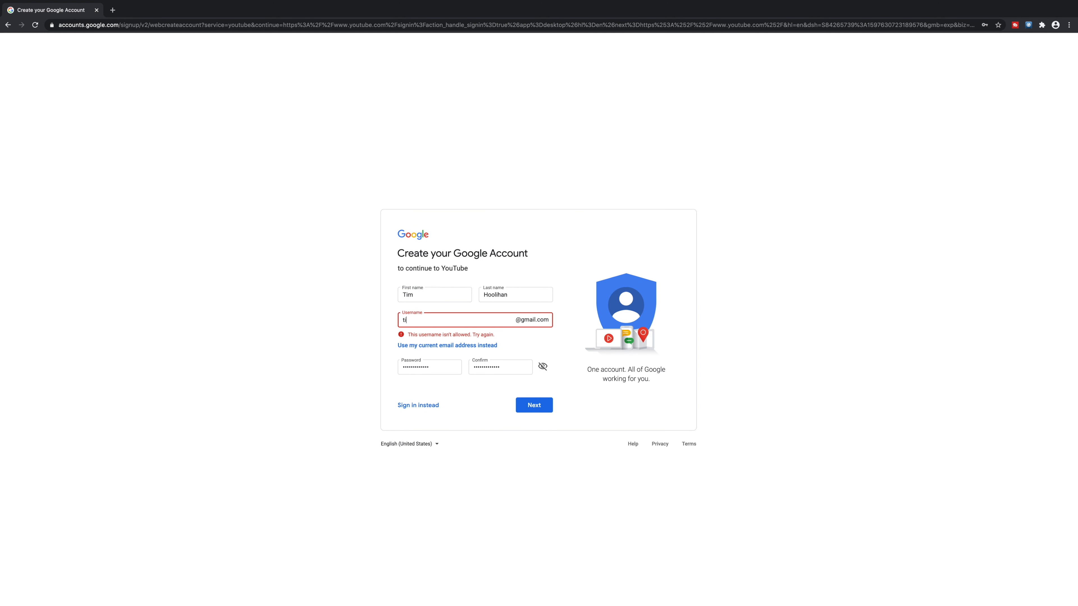
pyautogui.click(537, 405)
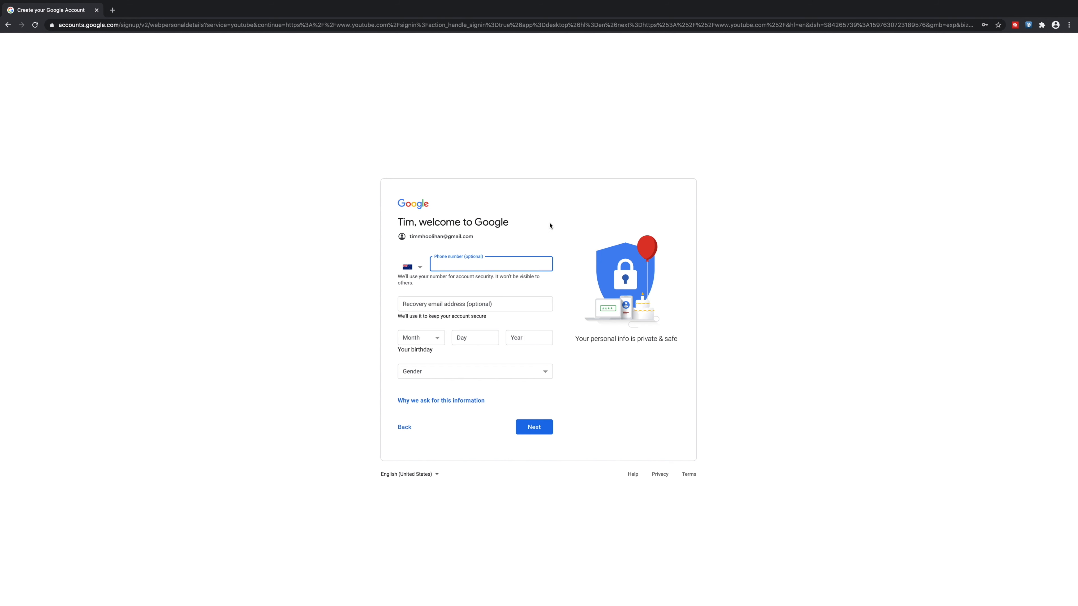
# - Set the birthday to November 12, 1992 and gender to Male, then submit
pyautogui.click(428, 340)
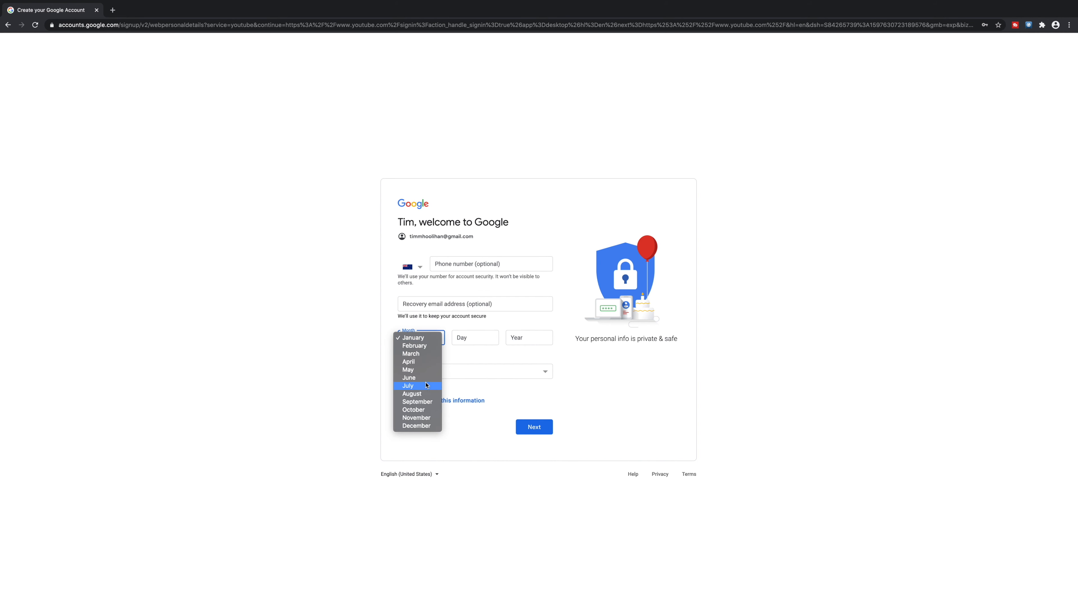
pyautogui.click(423, 427)
pyautogui.click(429, 338)
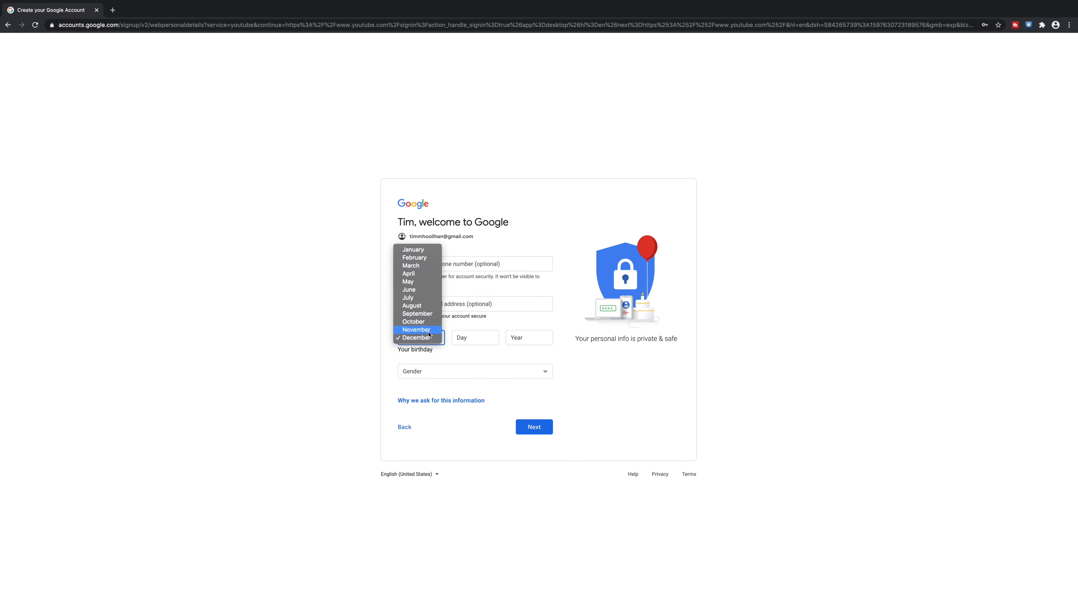
pyautogui.click(429, 330)
pyautogui.click(472, 340)
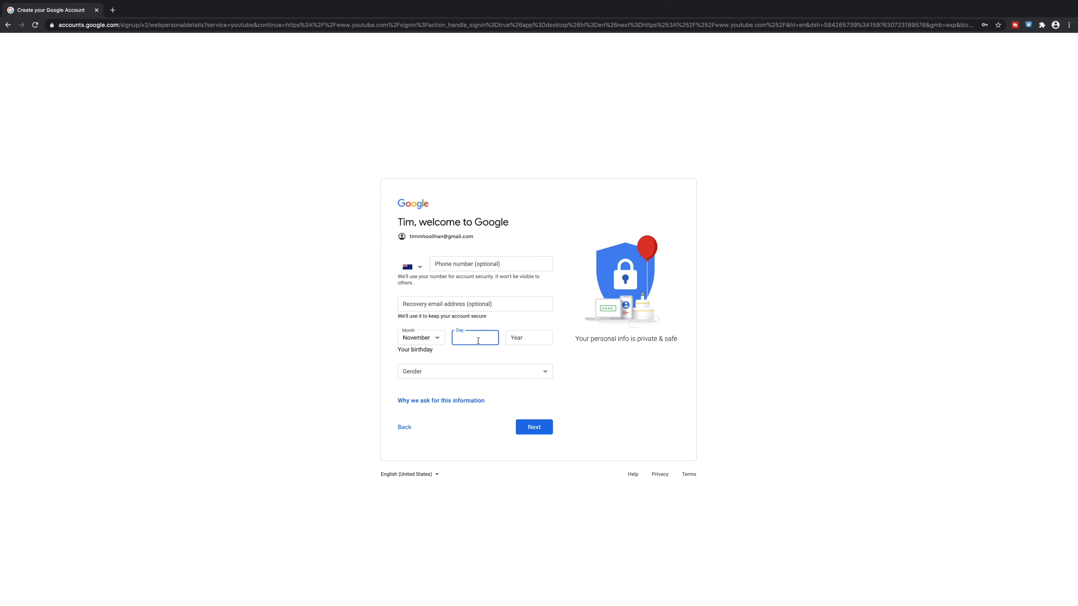
pyautogui.write('12')
pyautogui.click(526, 339)
pyautogui.write('1992')
pyautogui.click(511, 370)
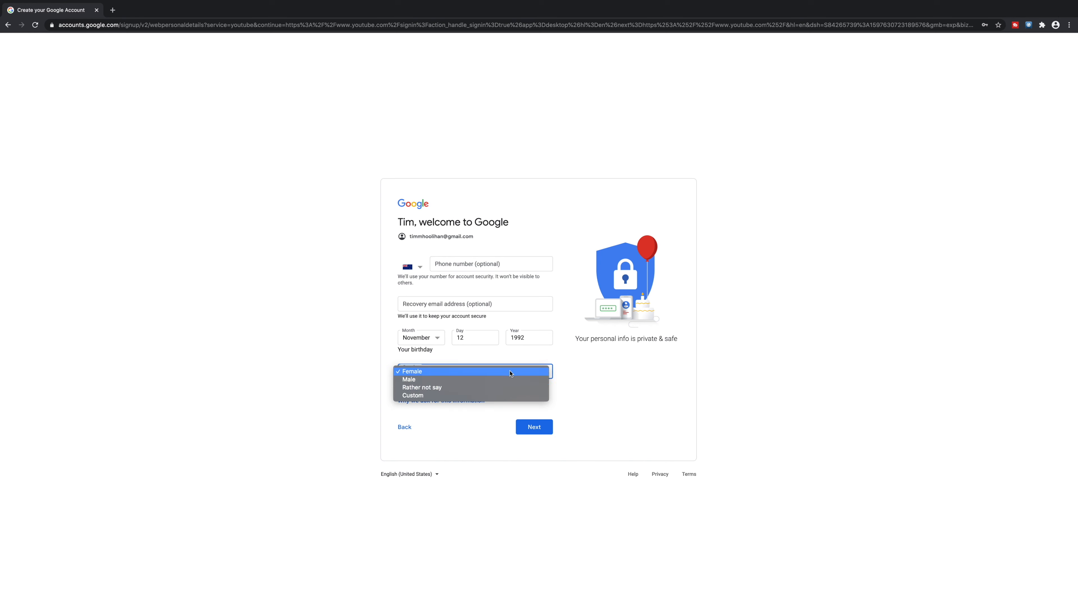
pyautogui.click(497, 381)
pyautogui.click(534, 427)
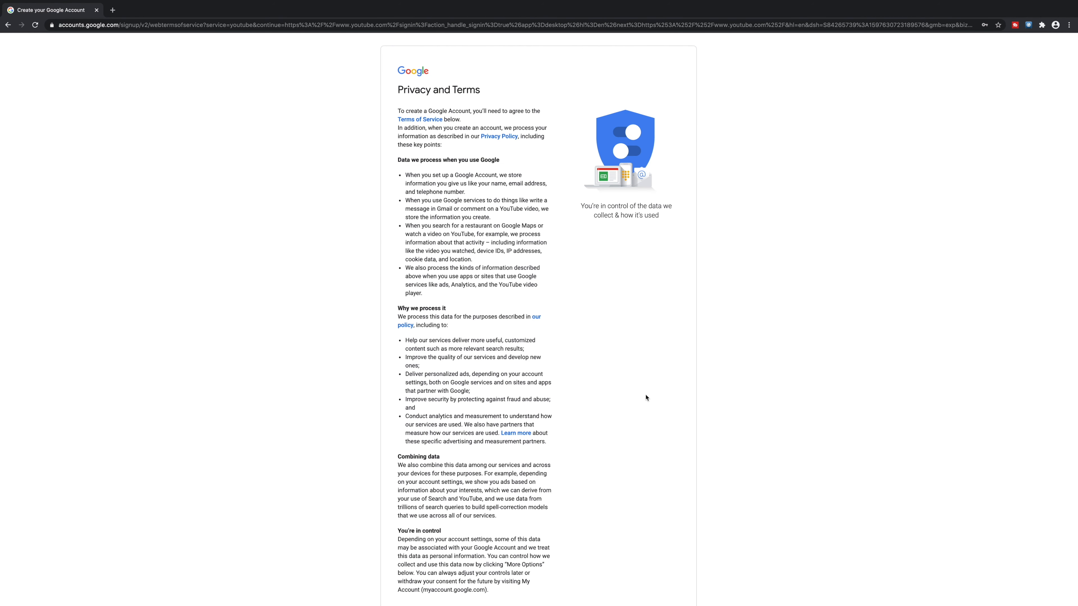
# - Accept the privacy terms to create the account and land signed in on YouTube
pyautogui.scroll(-2, 596, 424)
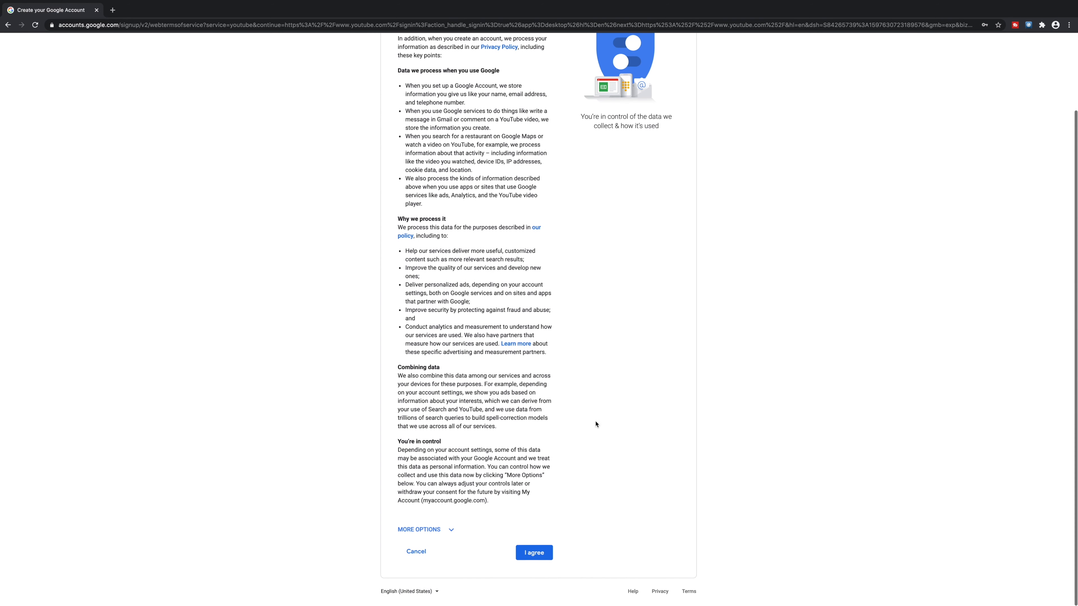
pyautogui.click(528, 556)
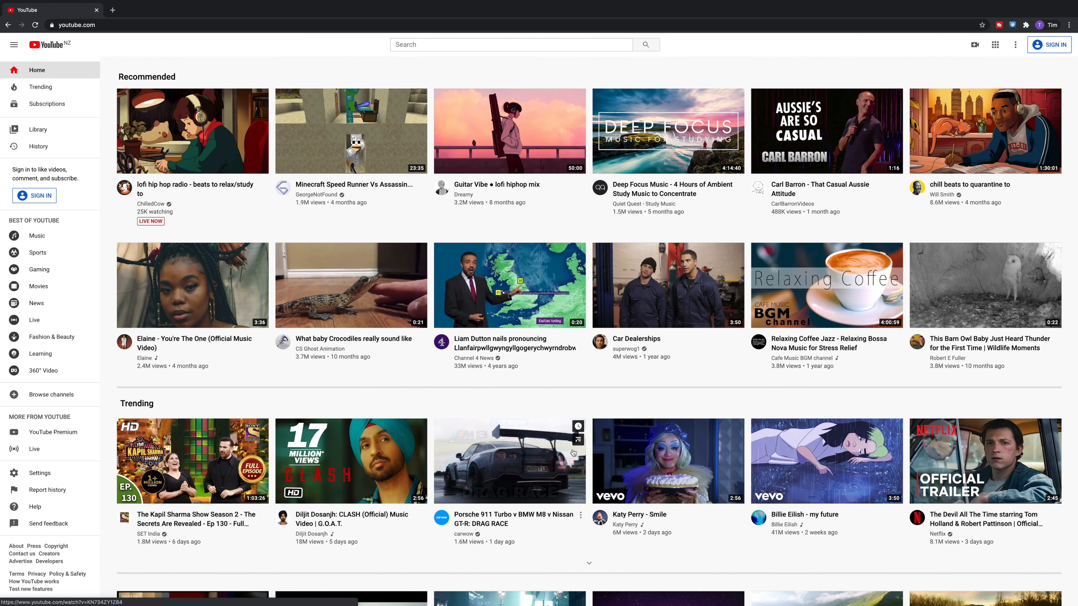
pyautogui.click(1058, 45)
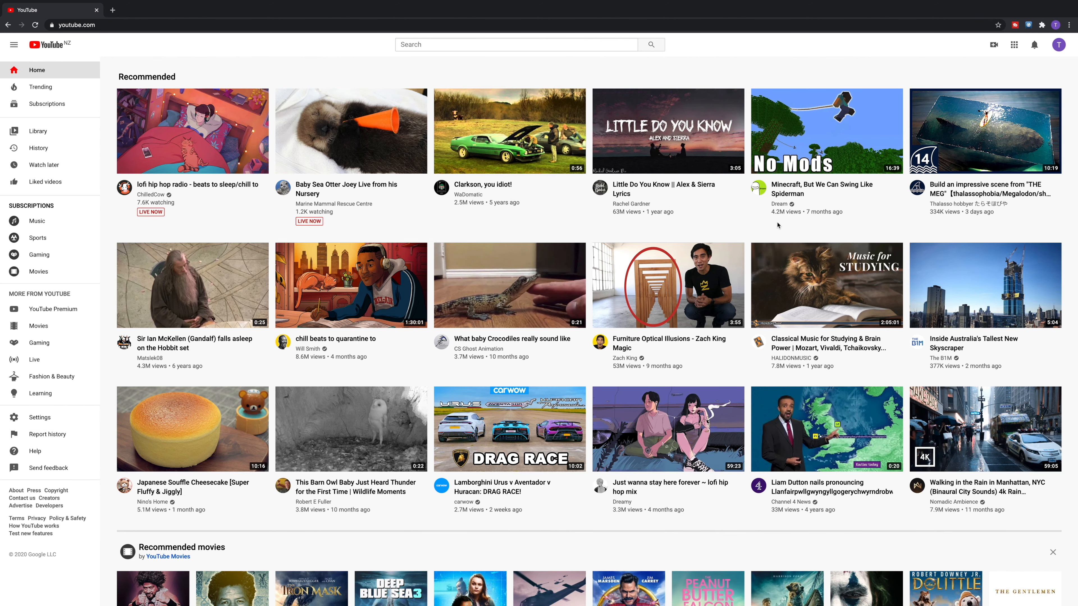
# - Choose Create a channel from the account menu and select Use your name
pyautogui.click(1059, 48)
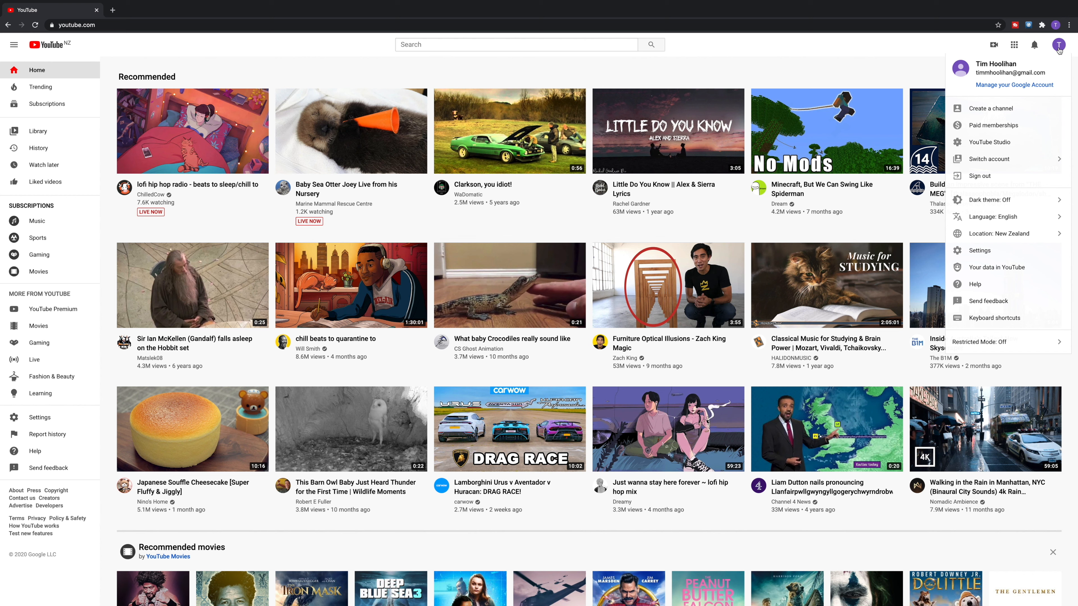
pyautogui.click(991, 109)
pyautogui.click(548, 394)
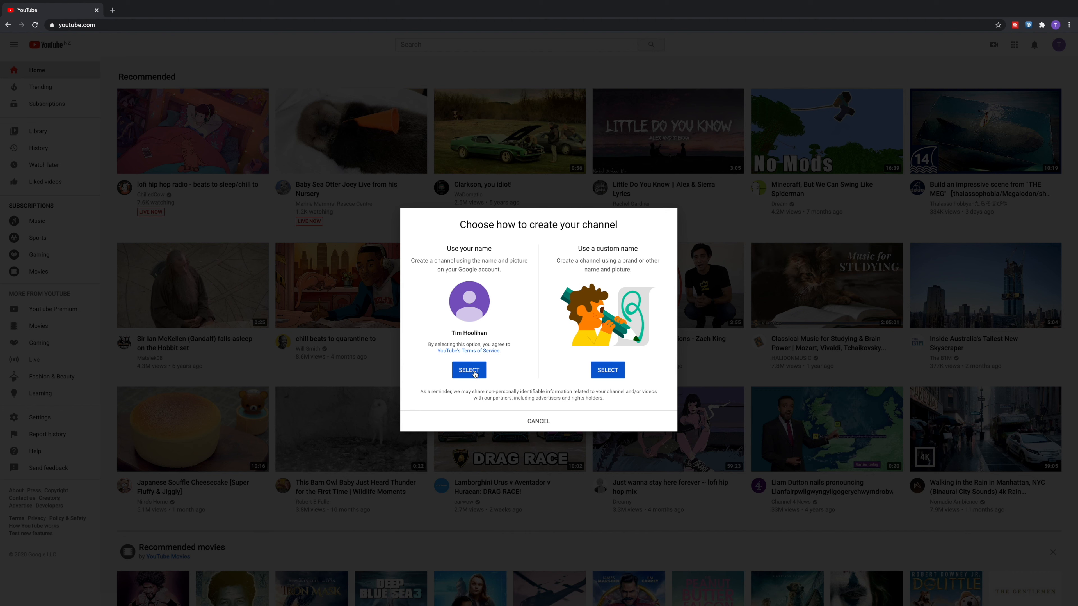
pyautogui.click(483, 372)
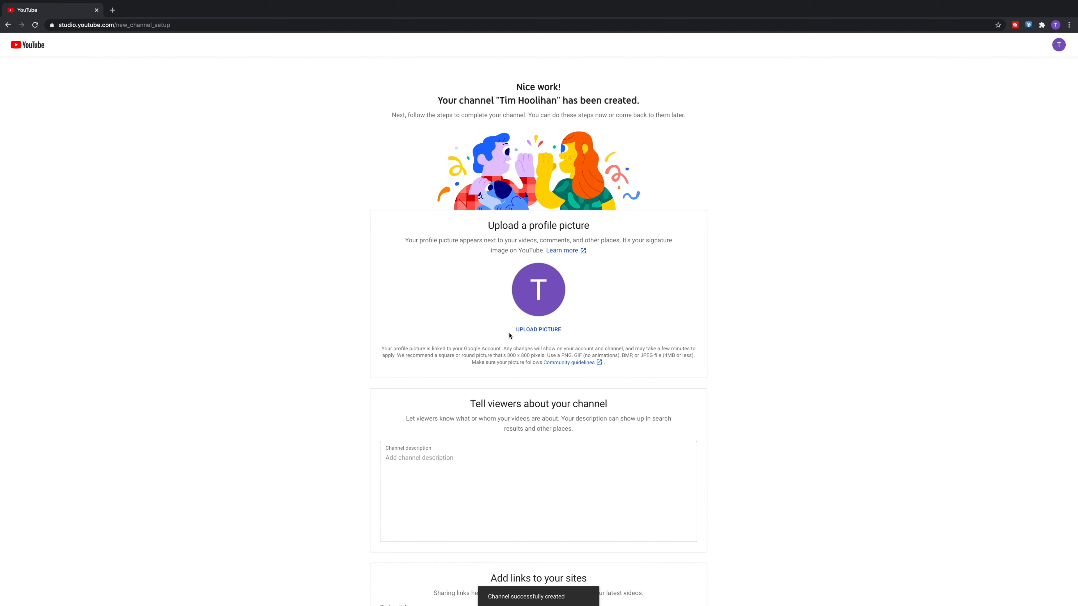
pyautogui.scroll(-4, 768, 269)
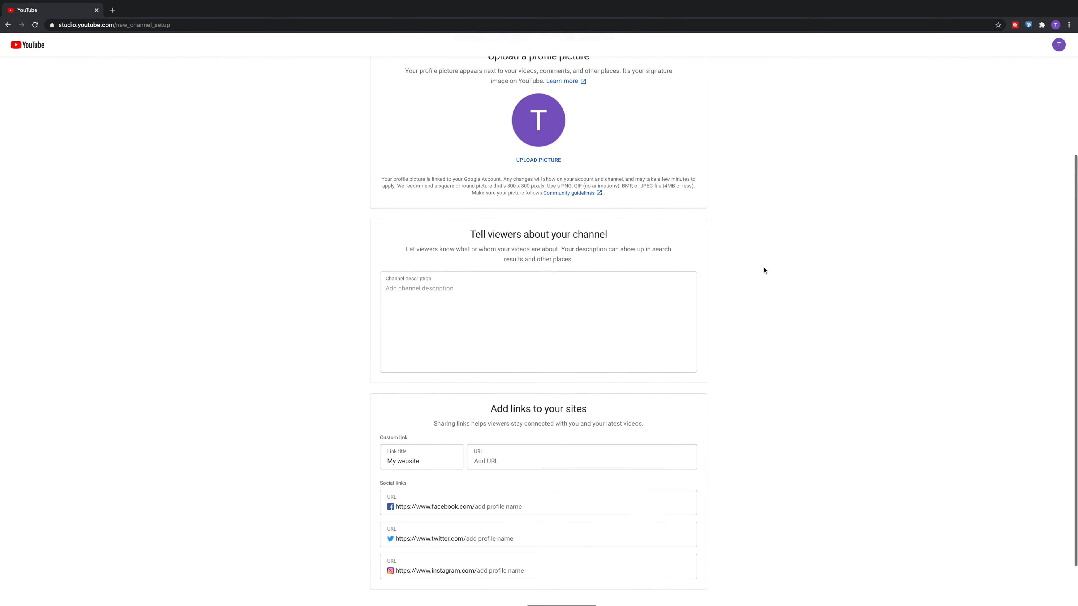
pyautogui.scroll(4, 765, 271)
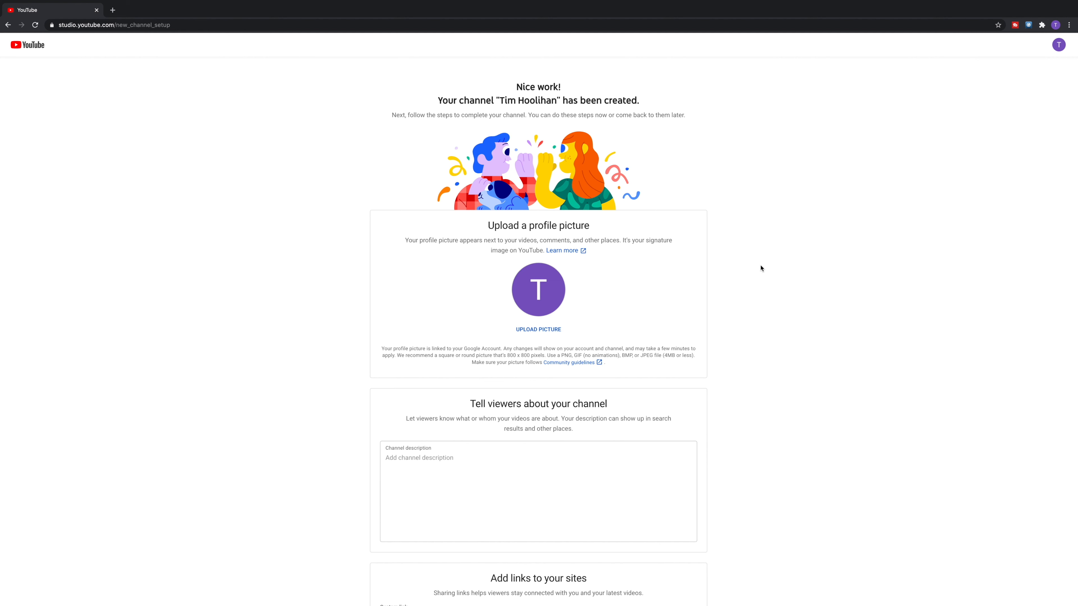
pyautogui.scroll(-2, 759, 268)
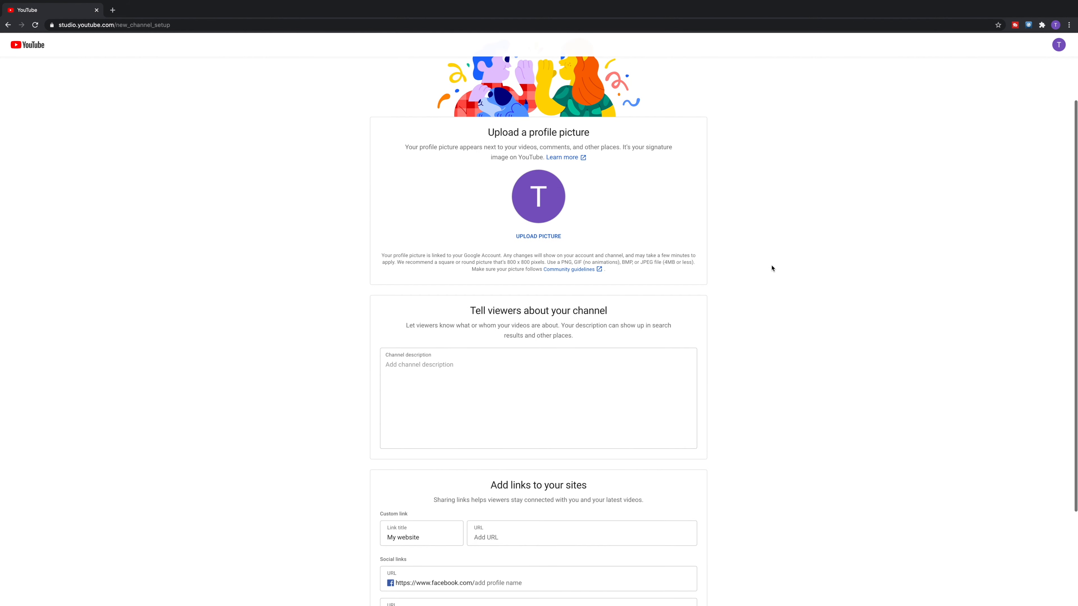
# - Upload the thumbs-up sticker PNG as the channel's profile picture
pyautogui.click(541, 239)
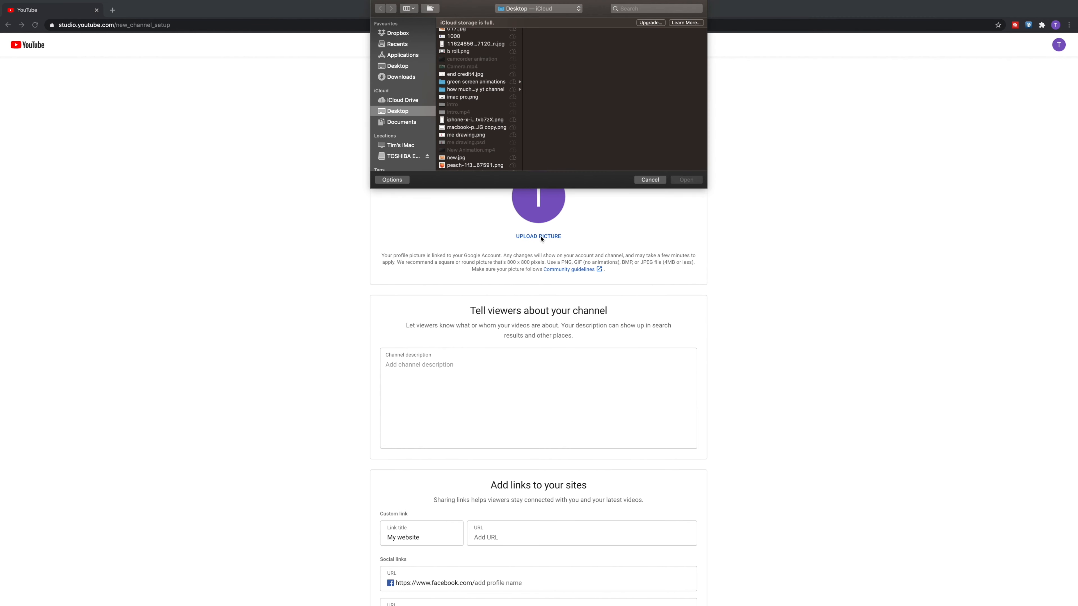
pyautogui.click(460, 31)
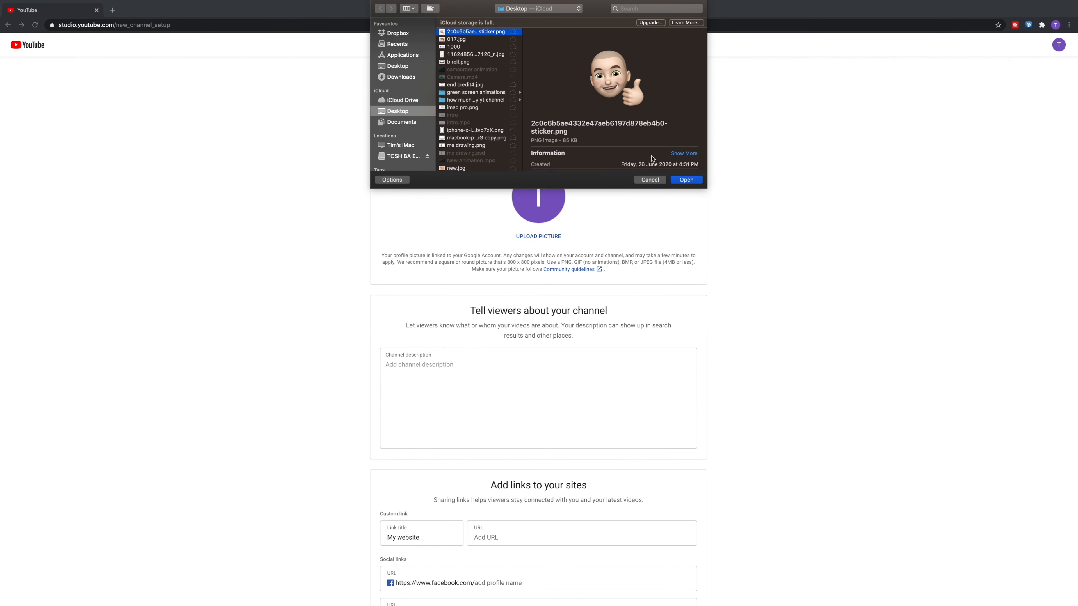
pyautogui.click(685, 180)
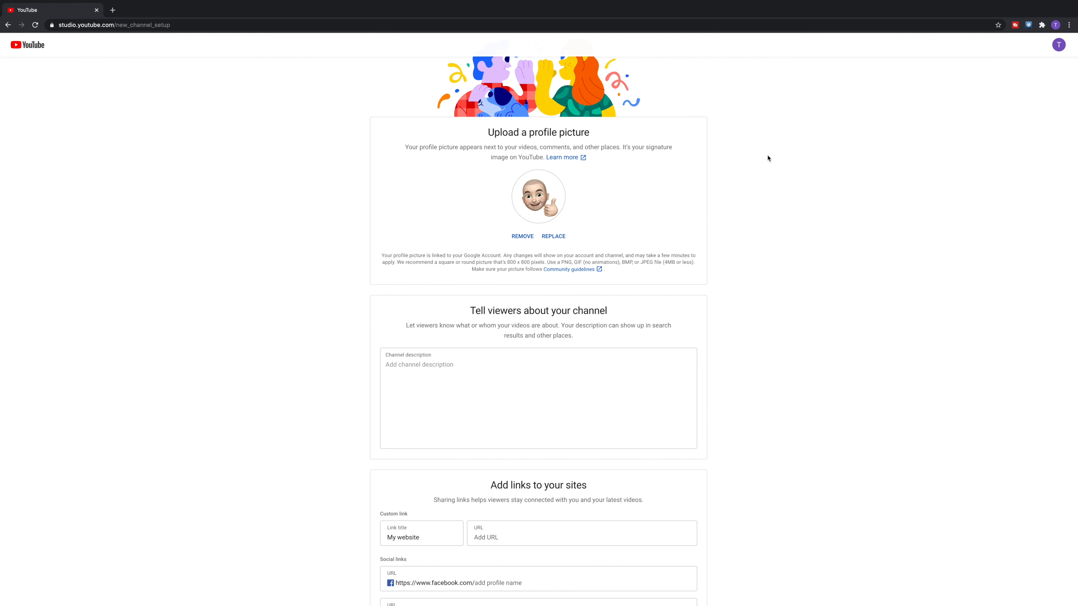
pyautogui.scroll(-2, 767, 158)
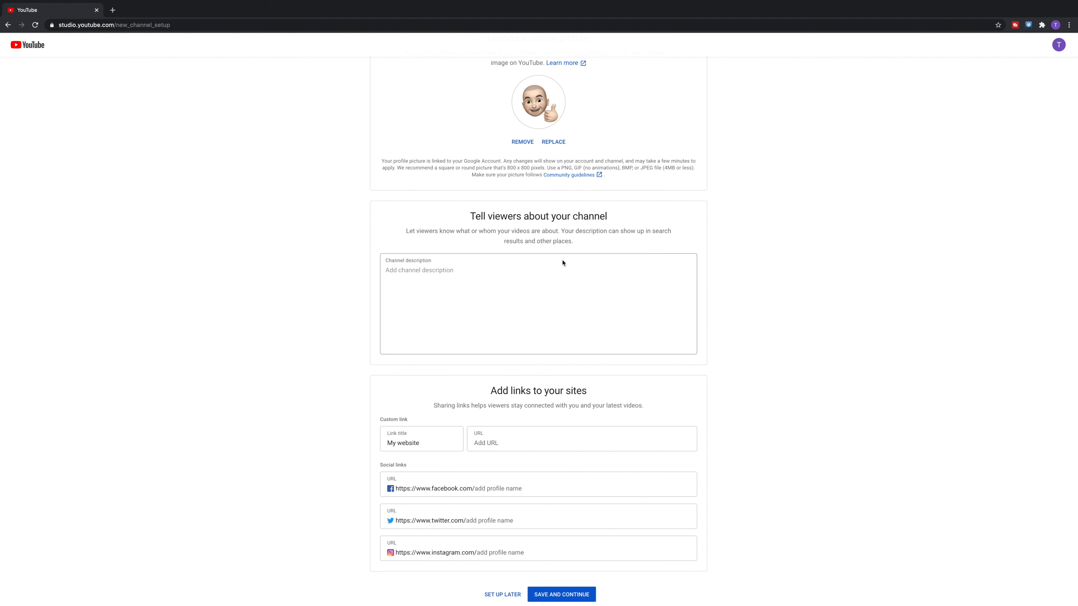
# - Place the cursor in the still-empty Channel description box
pyautogui.click(491, 270)
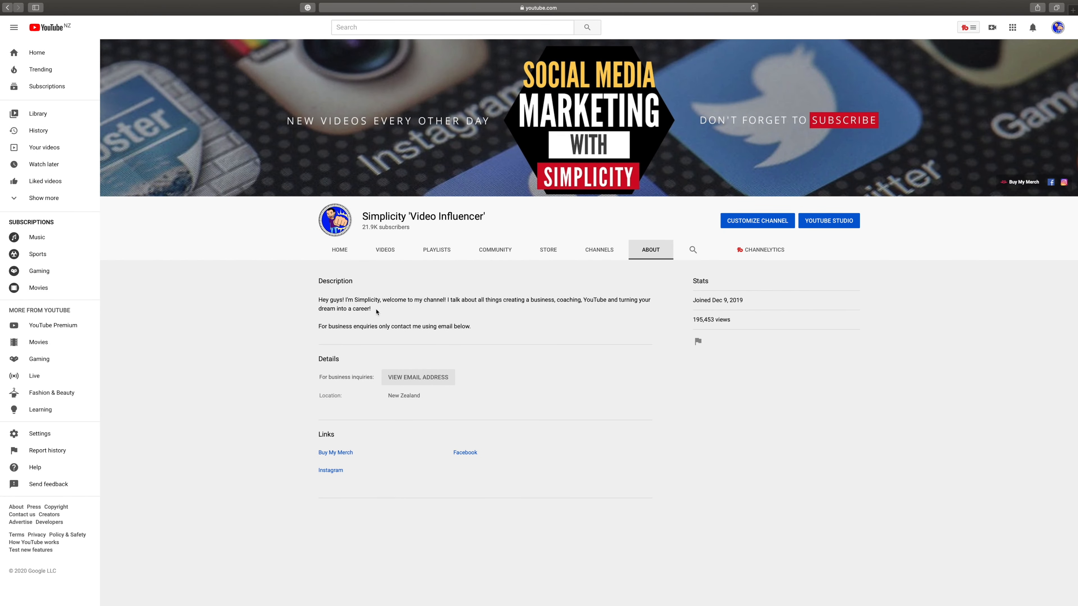
# - Paste the reference channel's first About paragraph into the description, reaching 149/1000 characters
pyautogui.moveTo(371, 309); pyautogui.dragTo(320, 301)
pyautogui.hotkey('ctrl', 'c')
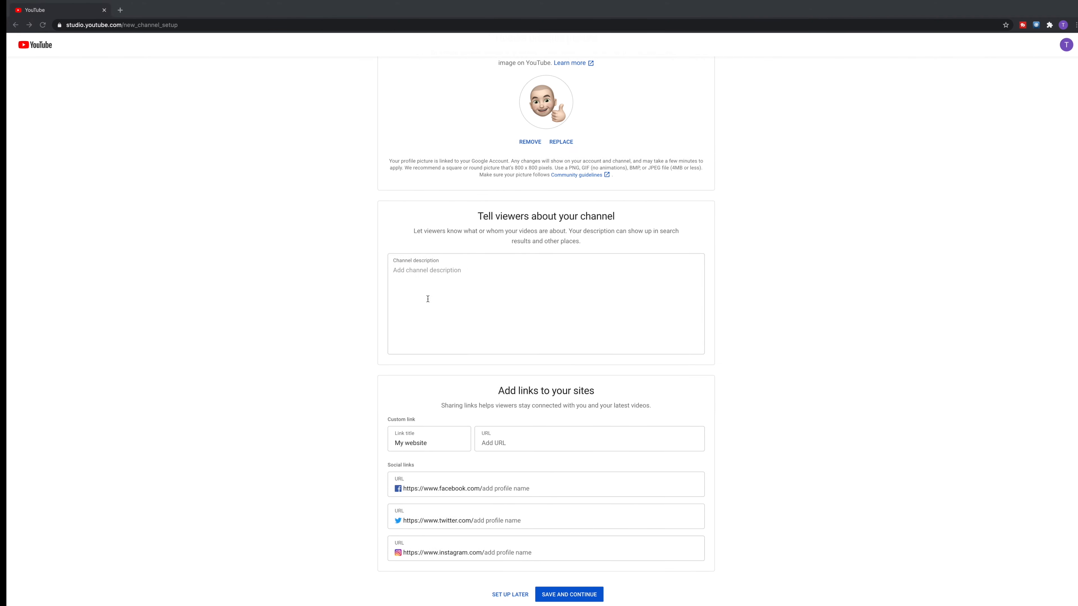
pyautogui.click(447, 304)
pyautogui.hotkey('ctrl', 'v')
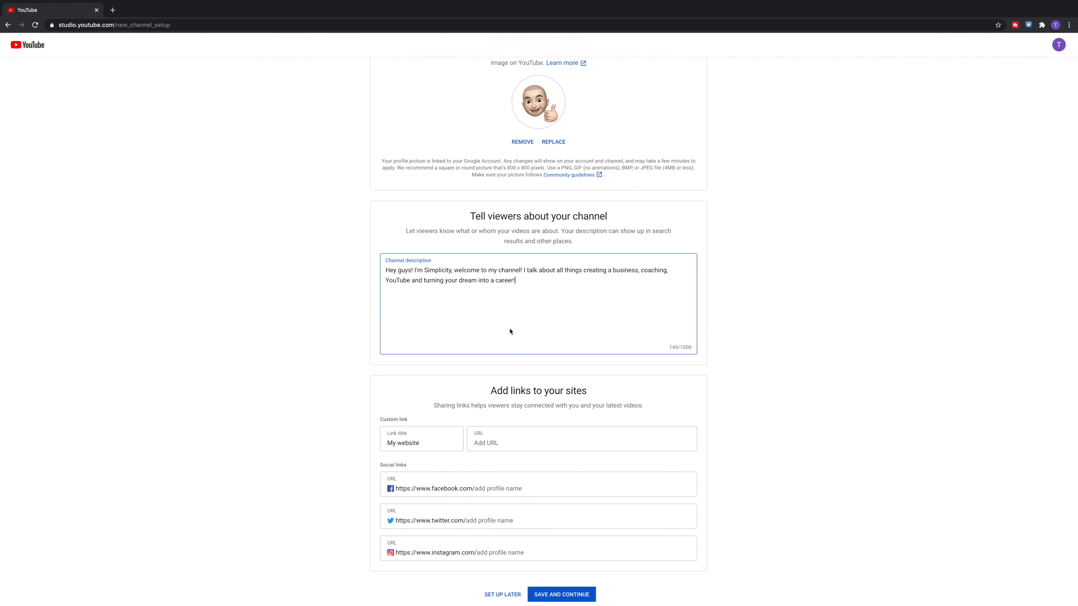
# - Scroll up and down the setup page to review the profile picture and description
pyautogui.scroll(2, 510, 332)
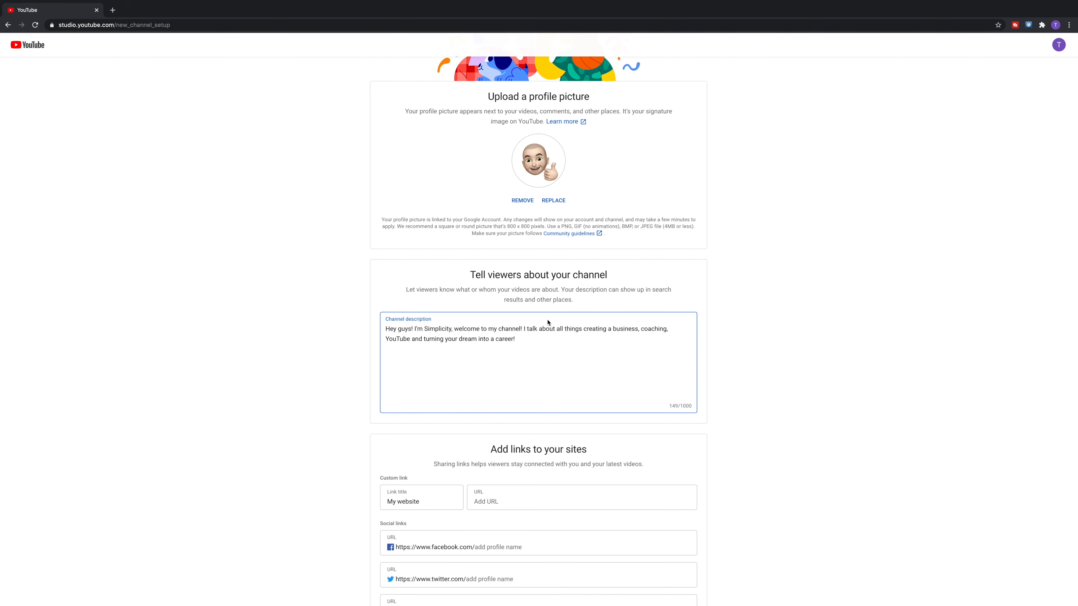
pyautogui.scroll(-3, 547, 323)
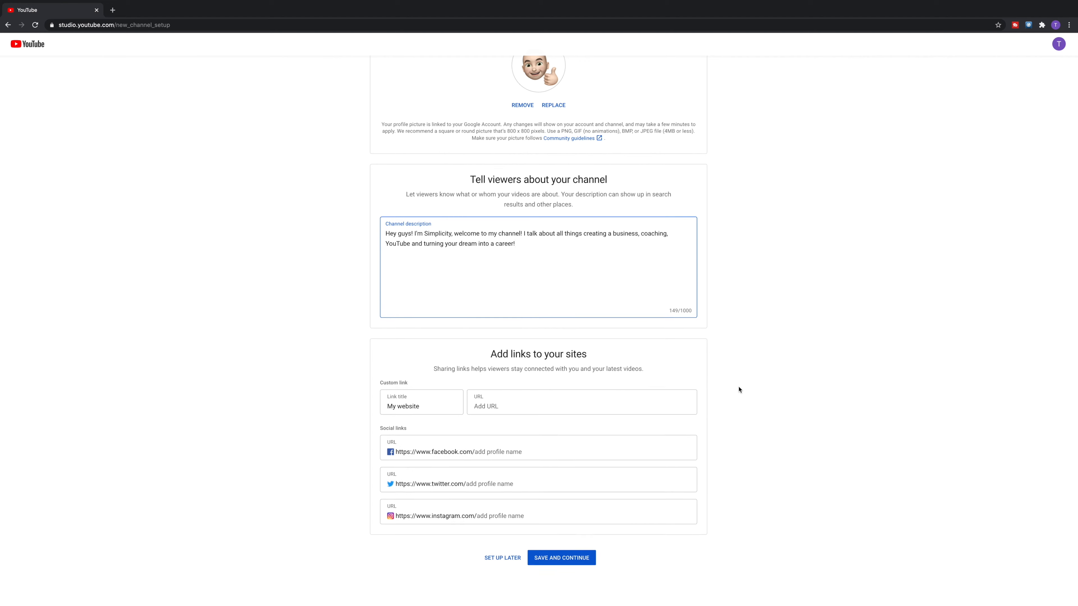
pyautogui.scroll(5, 740, 385)
pyautogui.scroll(-2, 736, 386)
pyautogui.scroll(-4, 737, 385)
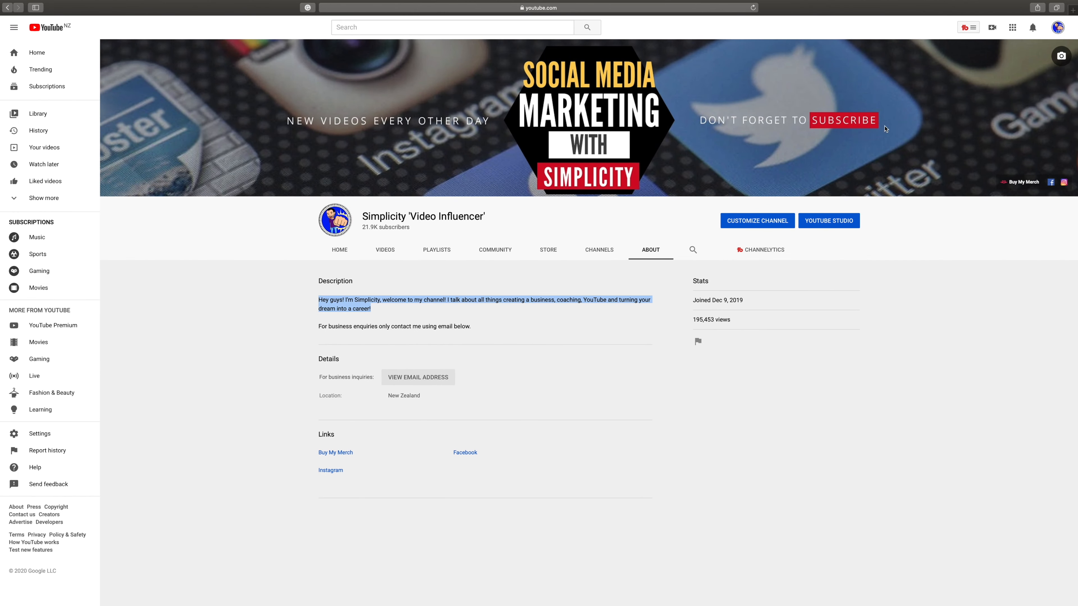
# - Return to the channel setup page and save it with SAVE AND CONTINUE
pyautogui.hotkey('ctrl', 'Right')
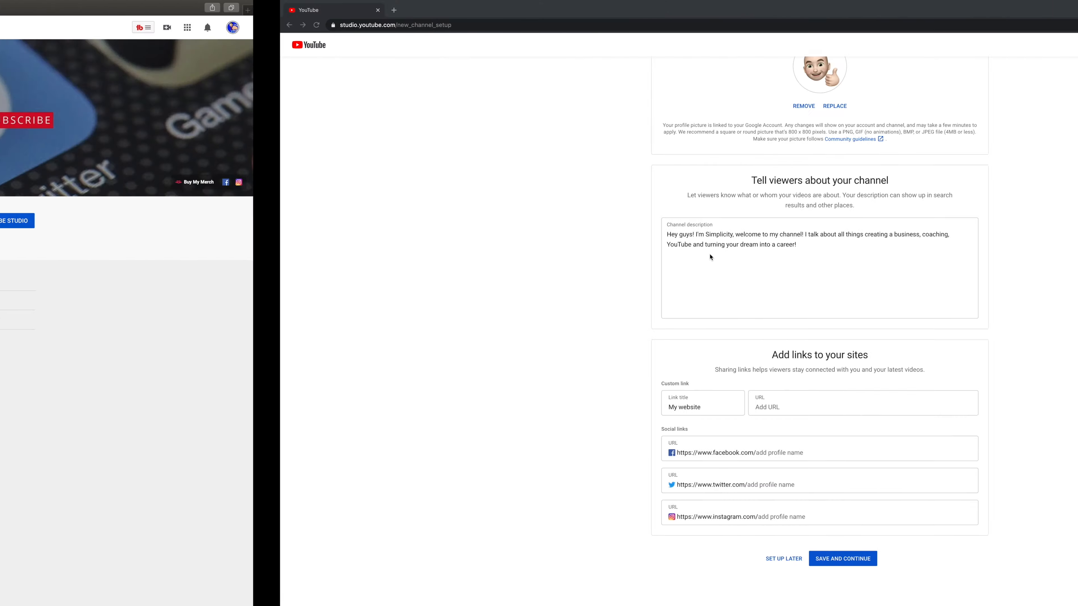
pyautogui.click(568, 561)
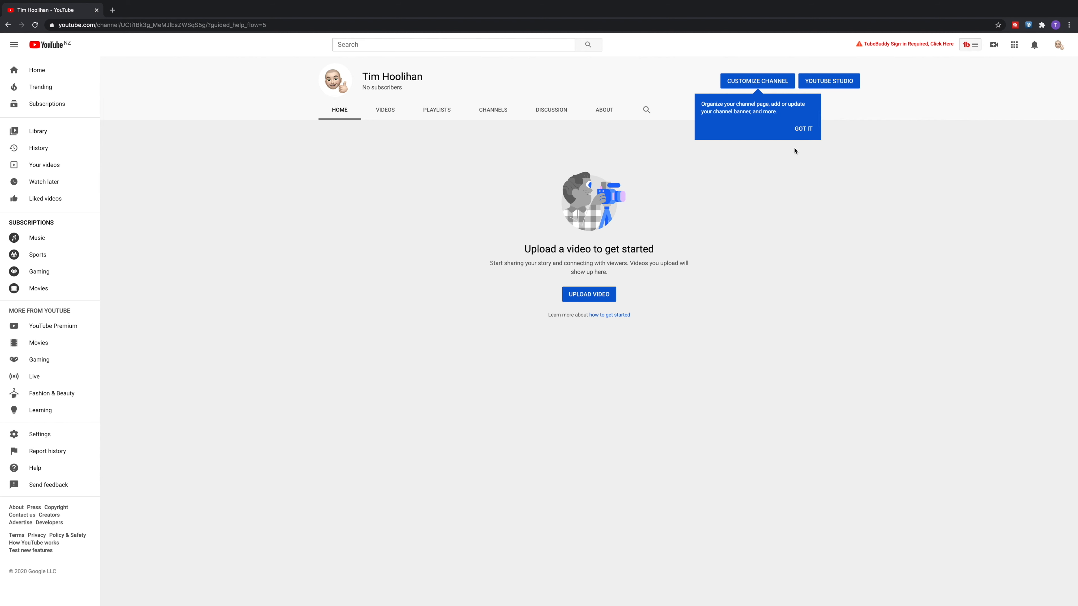
# - Dismiss the channel tip with GOT IT and open Settings from the account menu
pyautogui.click(803, 130)
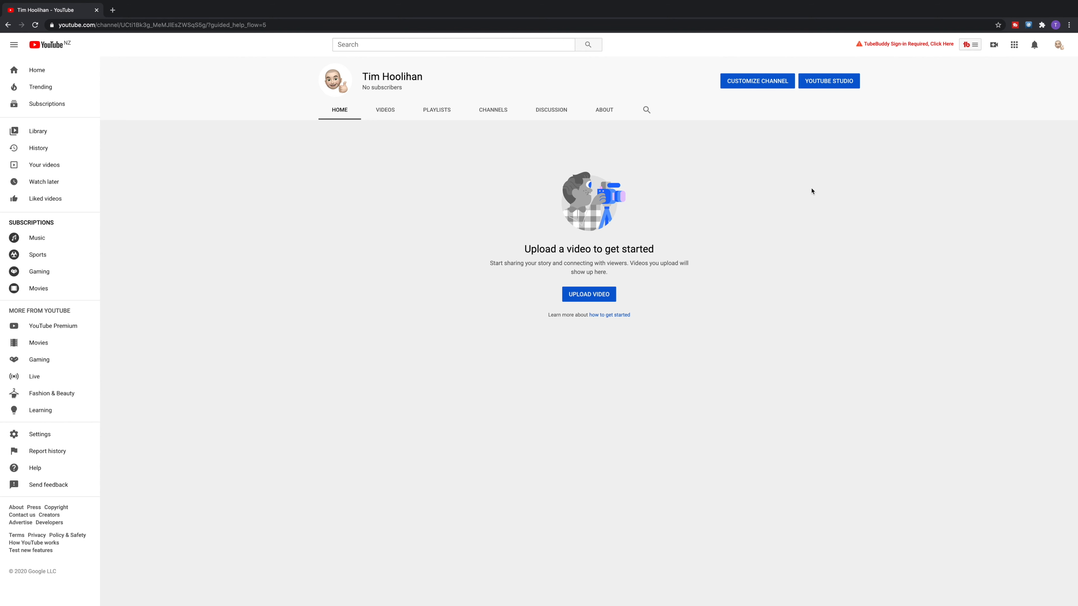
pyautogui.click(1060, 45)
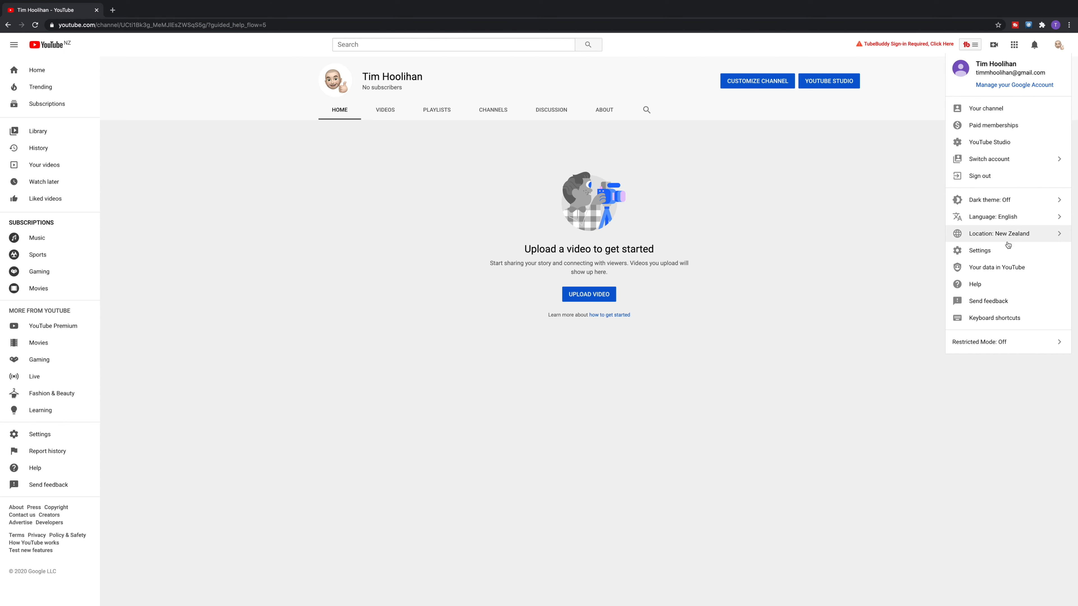
pyautogui.click(988, 255)
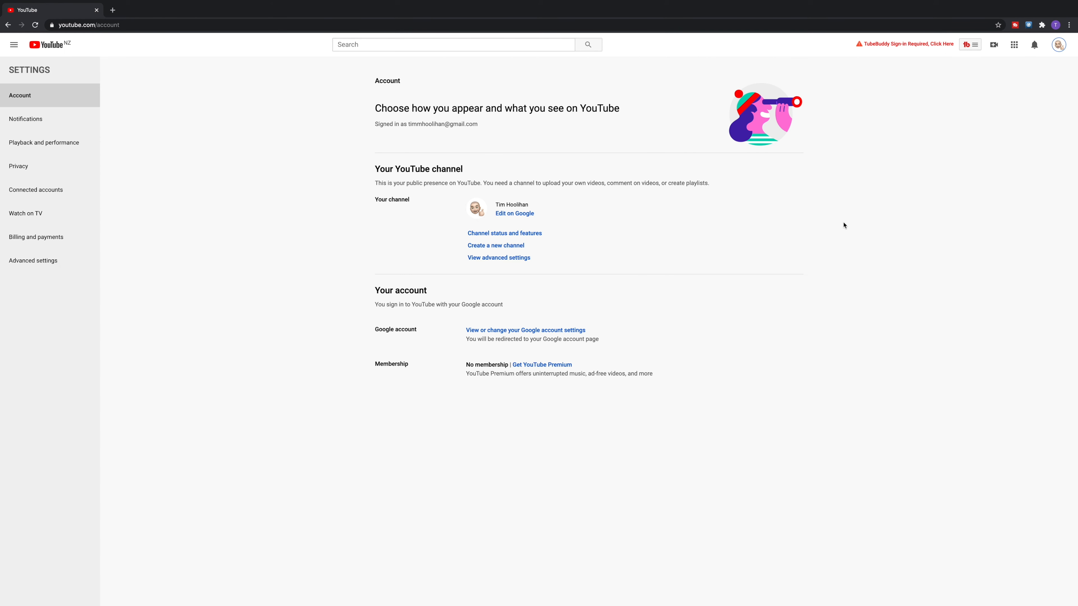